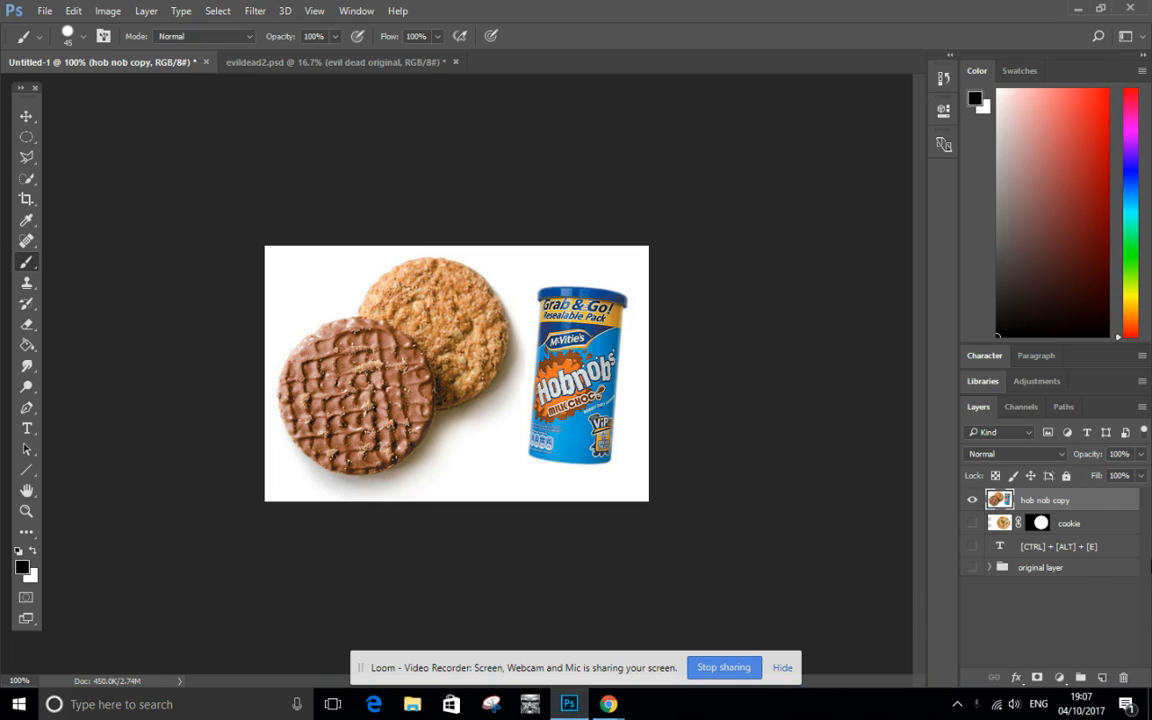
Select the chocolate biscuit with the Elliptical Marquee, invert the selection and delete everything around the biscuit.
left_click(26, 137)
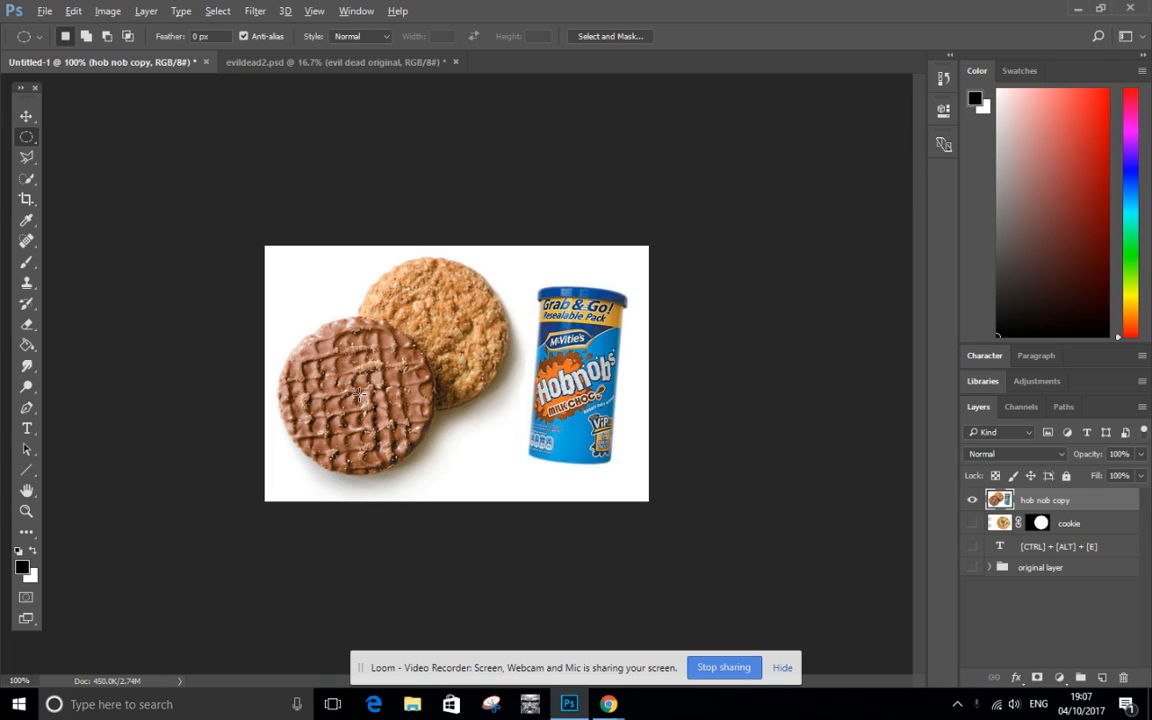
left_click_drag(359, 397, 314, 365)
left_click_drag(284, 326, 275, 318)
left_click(215, 11)
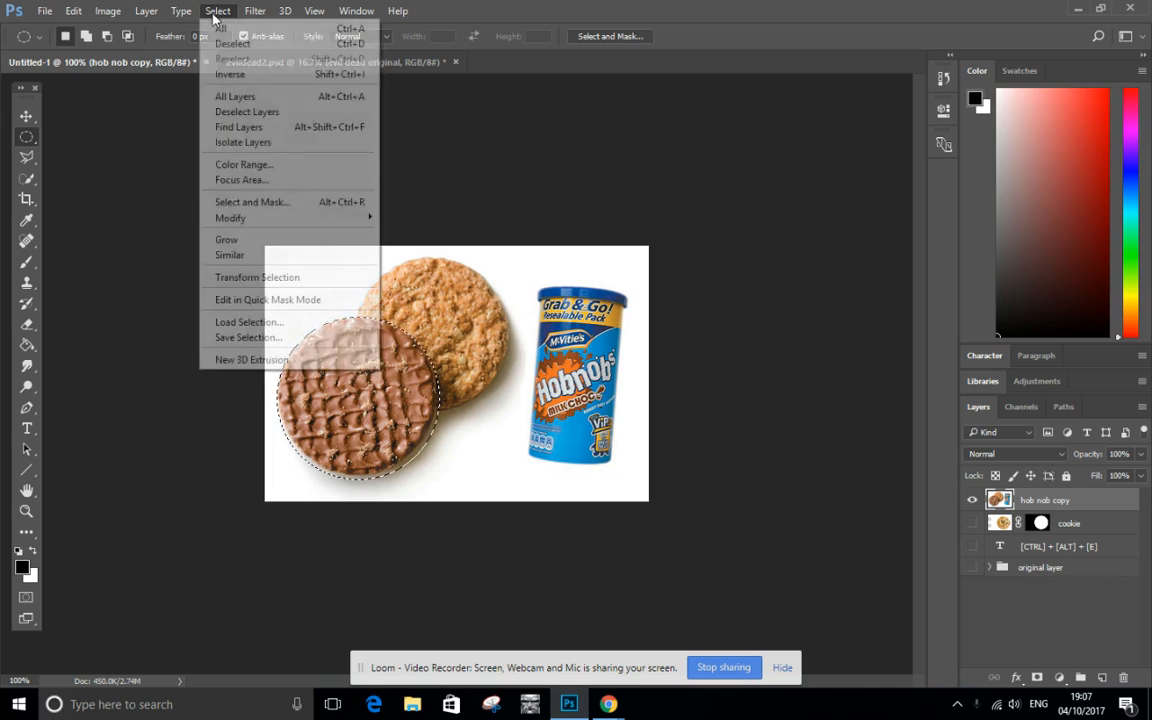
left_click(224, 75)
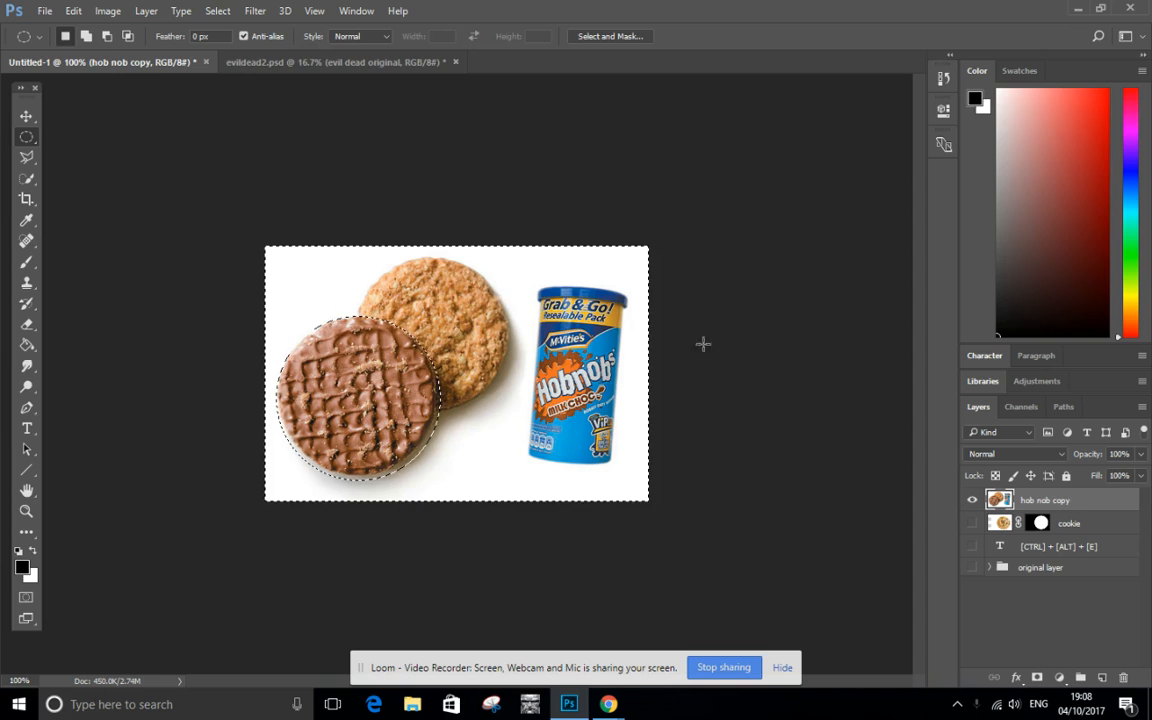
key("Delete")
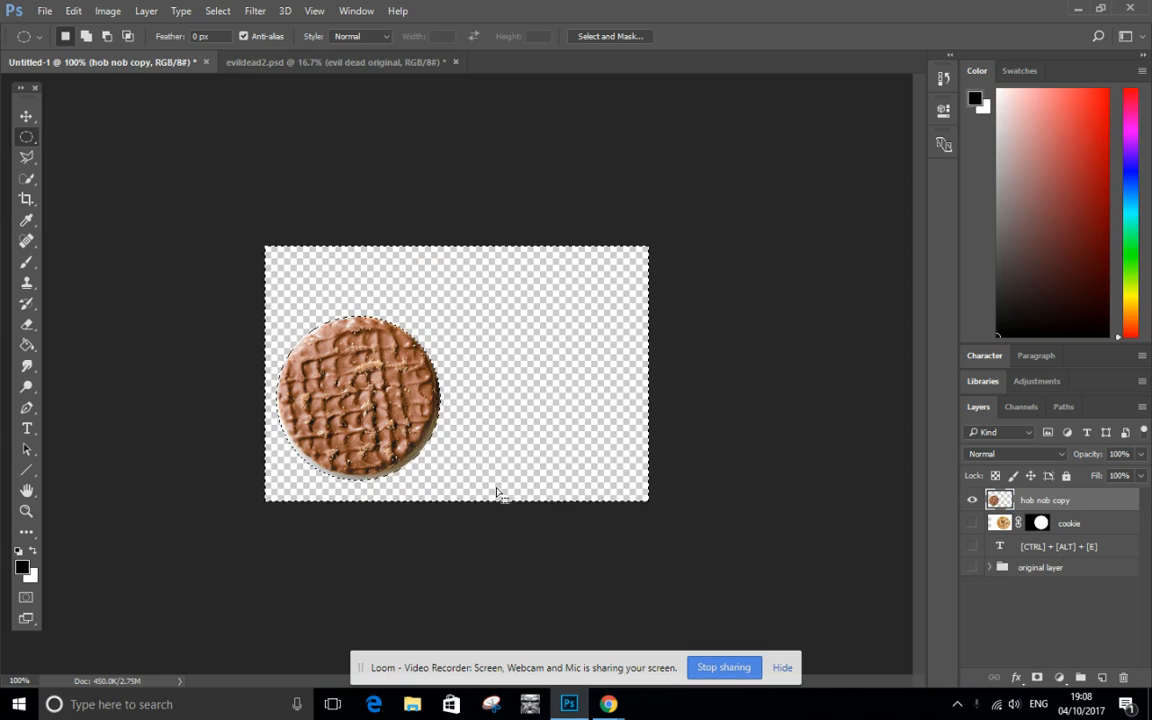
Step back to undo the deletion and clear the selection around the biscuit.
left_click(73, 11)
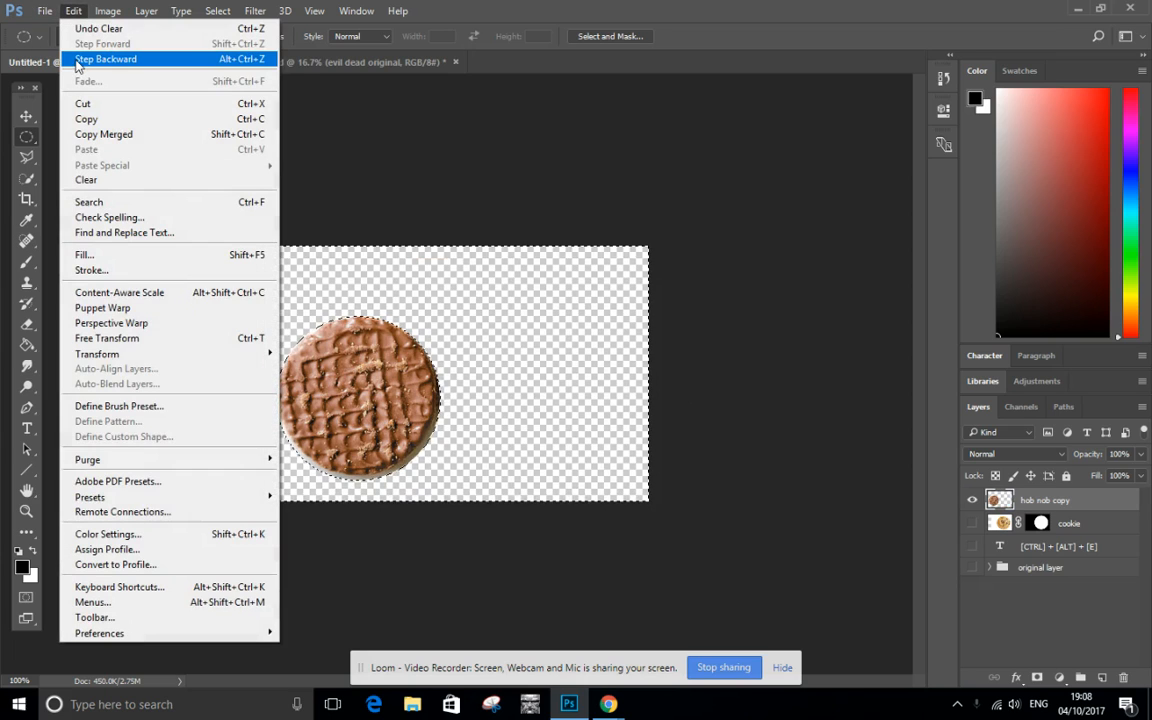
left_click(100, 59)
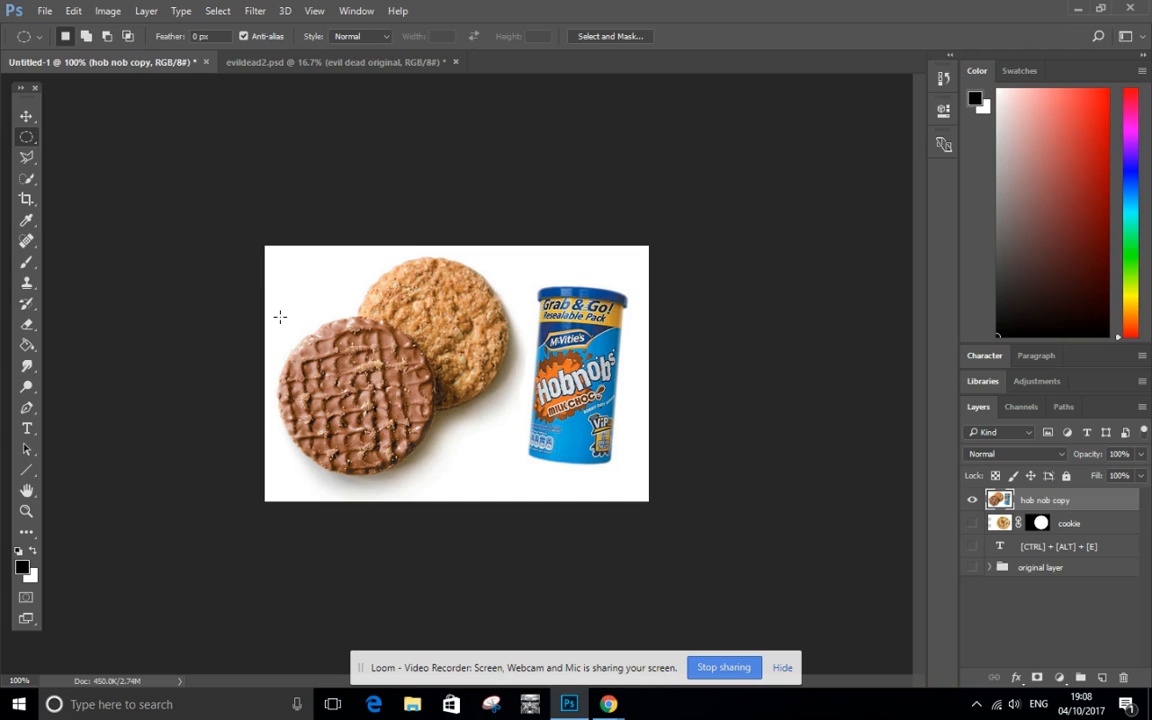
Try drawing elliptical selections over the chocolate biscuit from an outer corner, clearing each one.
left_click_drag(280, 316, 441, 471)
key("ctrl+d")
left_click_drag(324, 285, 408, 404)
key("ctrl+d")
Draw a circular selection outward from the chocolate biscuit's centre and fit it to the biscuit's edge.
left_click_drag(355, 394, 255, 316)
mouse_move(362, 390)
left_mouse_down()
mouse_move(354, 369)
mouse_move(359, 387)
left_mouse_up()
Try moving the selected biscuit pixels with the Move tool and undo the move.
left_click(26, 116)
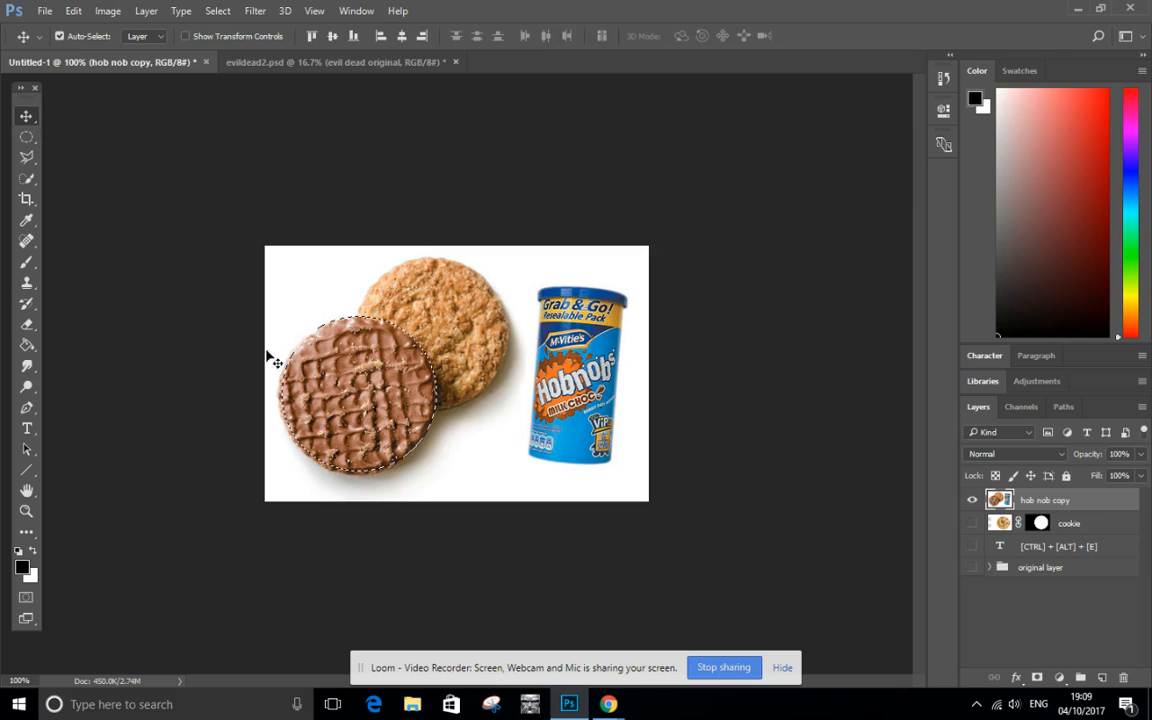
left_click_drag(268, 356, 366, 393)
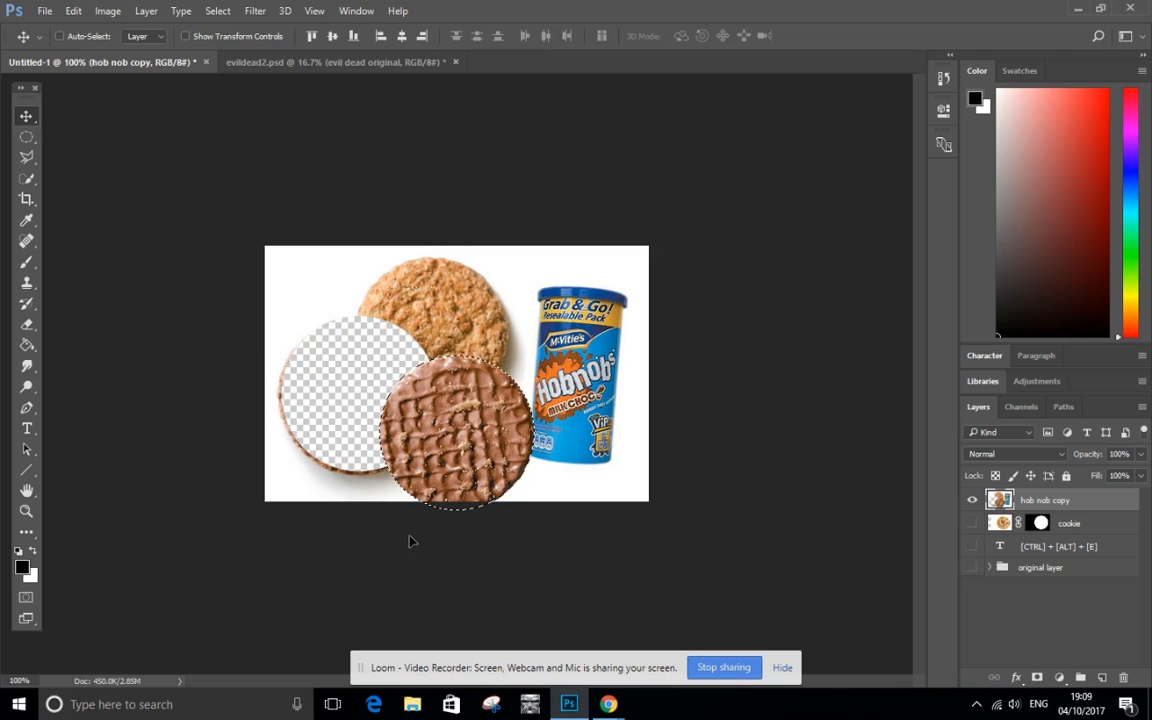
key("ctrl+z")
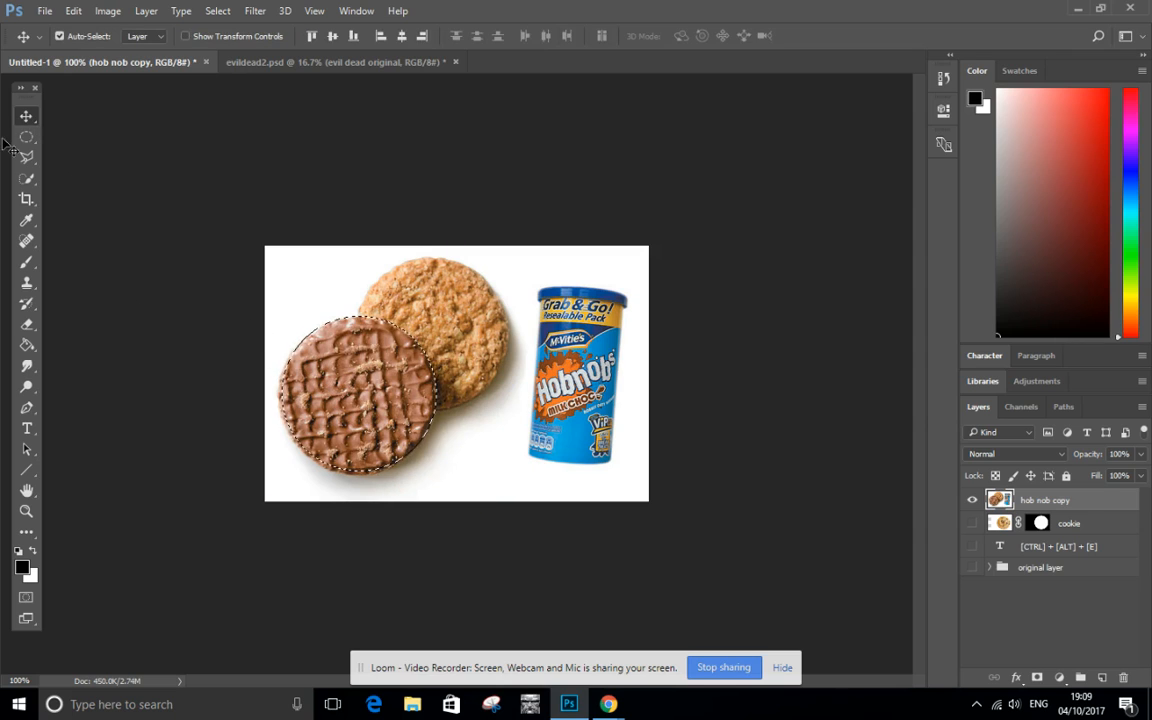
Add a layer mask to the hob nob copy layer from the circular biscuit selection.
left_click(26, 137)
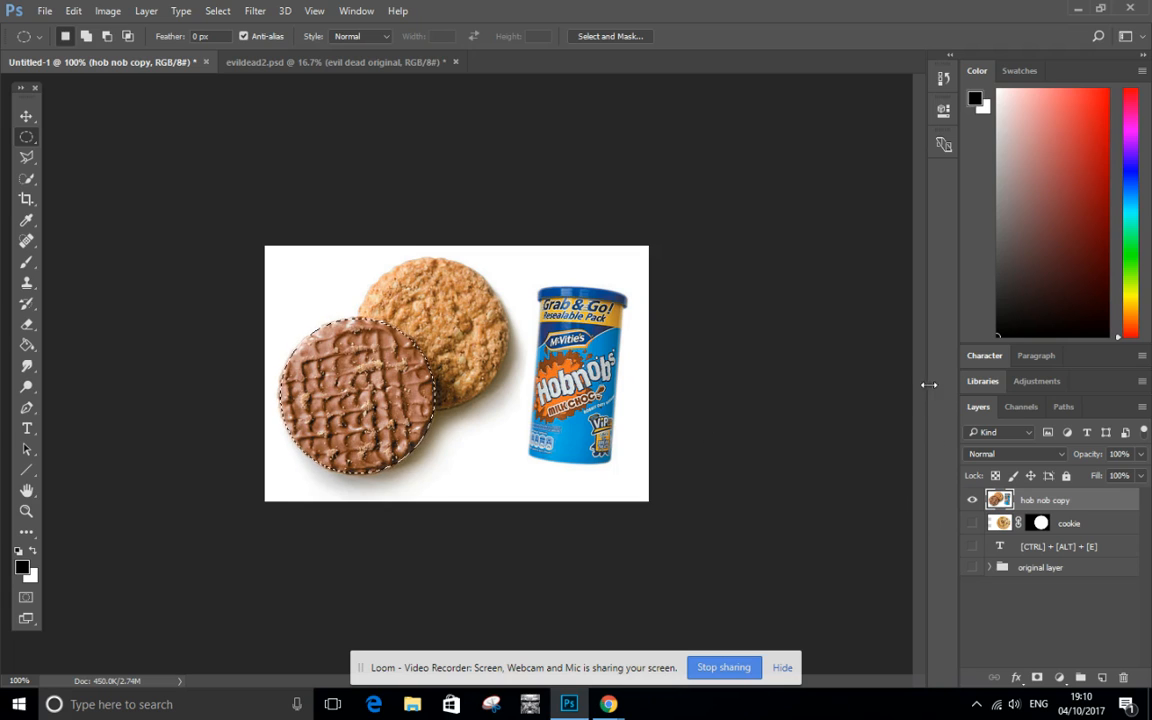
left_click(1037, 679)
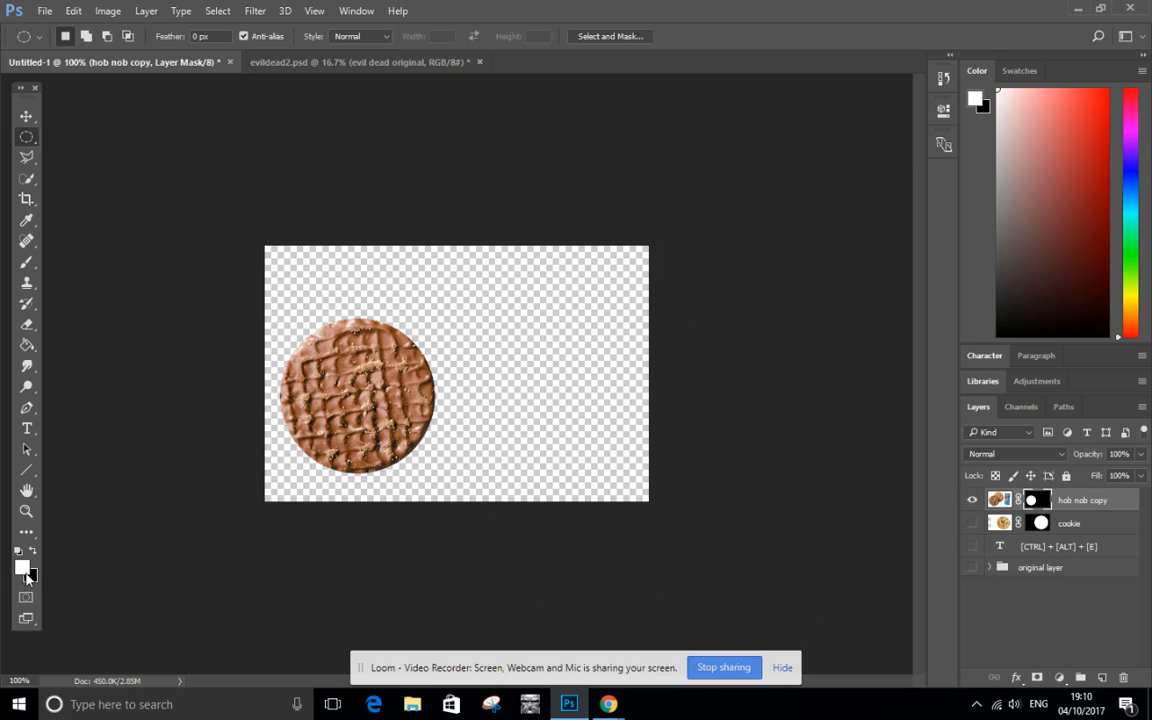
Paint white on the layer mask with the Brush tool to reveal most of the Hobnobs tube.
key("b")
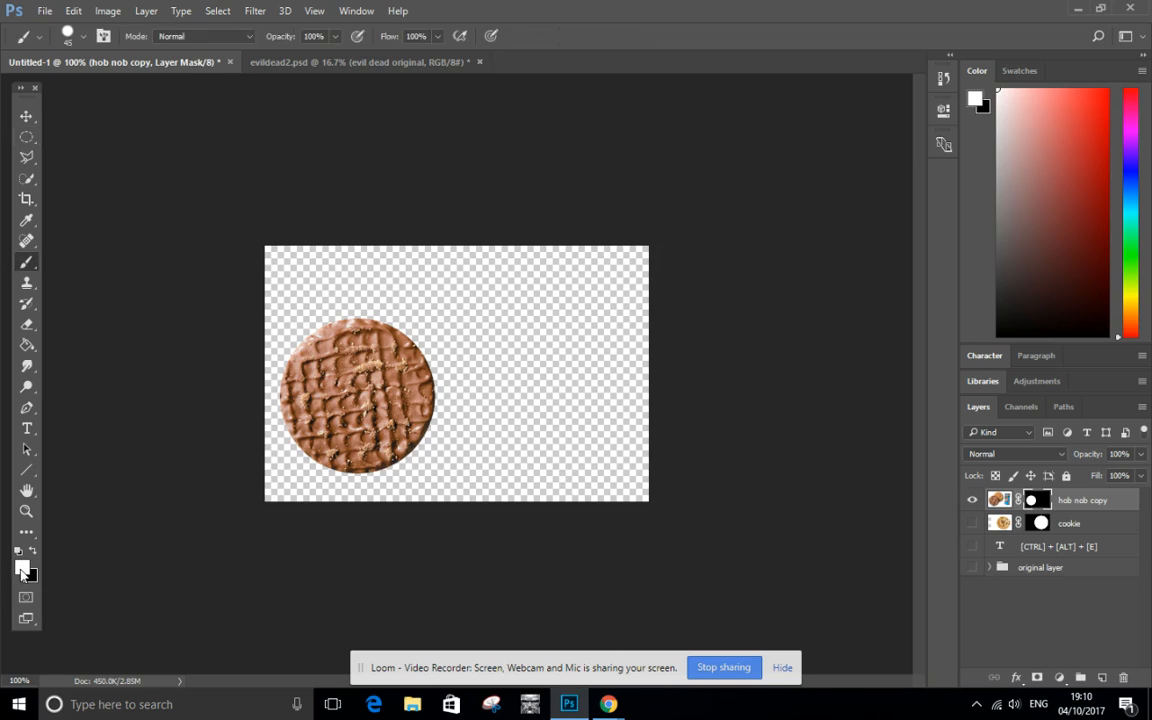
mouse_move(534, 390)
left_mouse_down()
mouse_move(550, 364)
mouse_move(527, 321)
mouse_move(589, 331)
mouse_move(527, 345)
left_mouse_up()
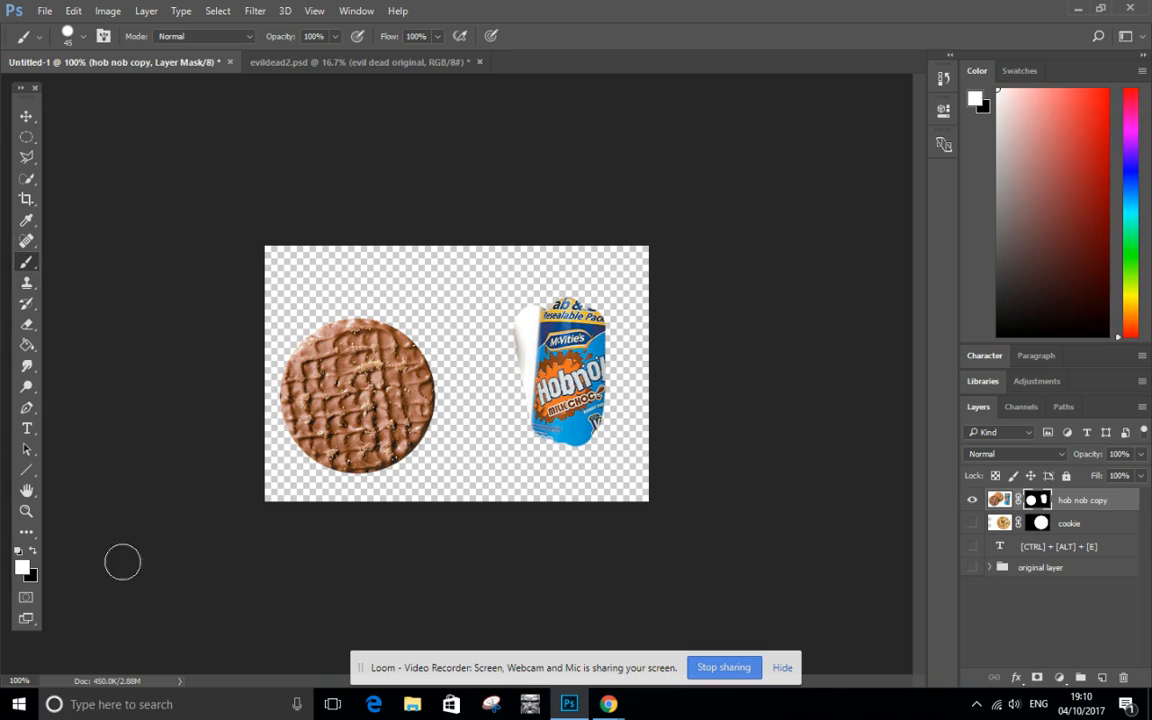
Set the foreground colour to a dark grey and paint the mask over the tube's lower part to make it semi-transparent.
left_click(26, 571)
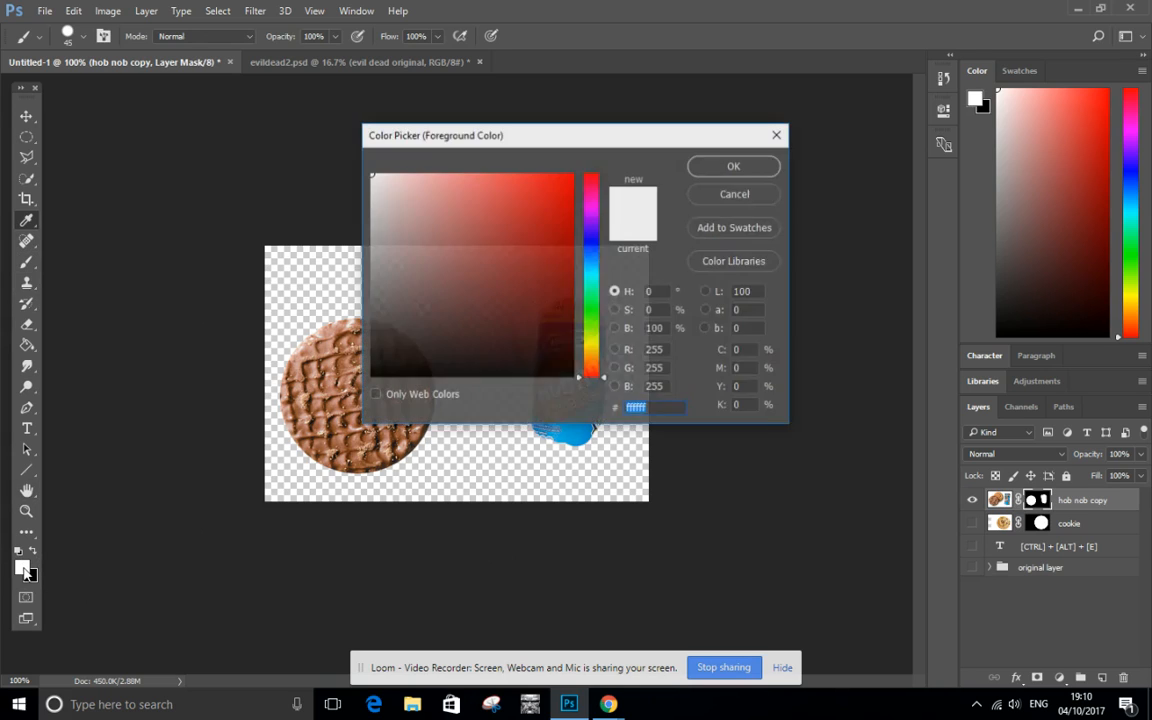
left_click(374, 299)
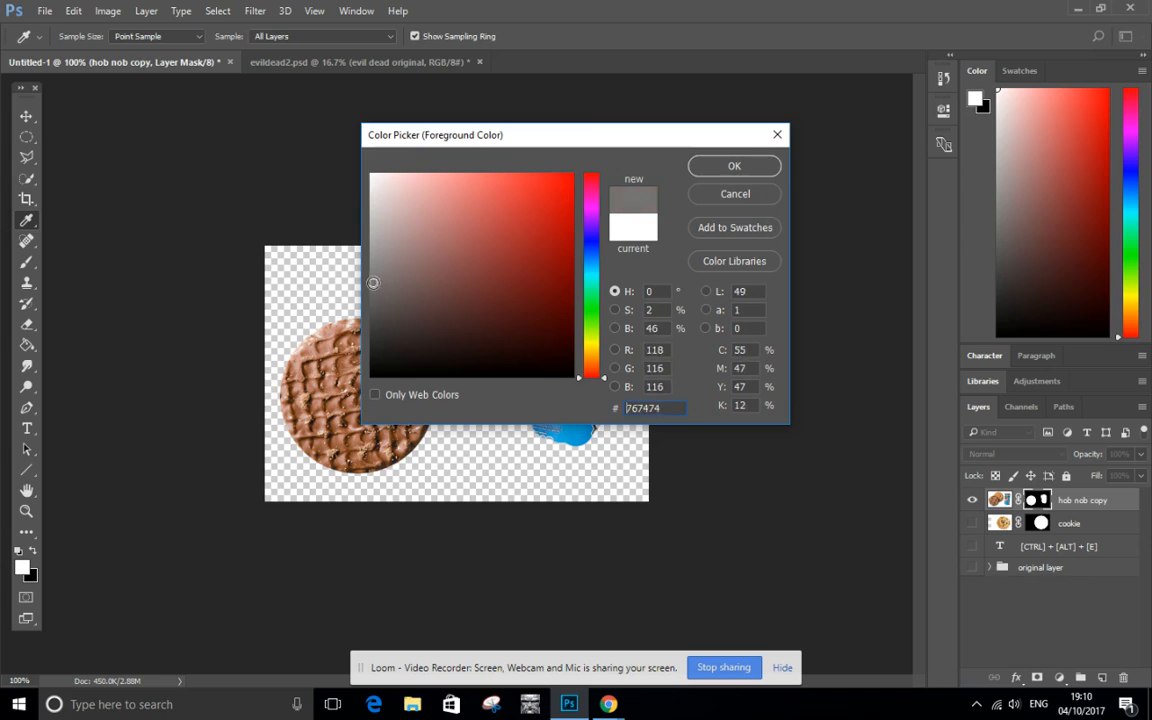
left_click(728, 168)
mouse_move(496, 406)
left_mouse_down()
mouse_move(522, 484)
mouse_move(518, 460)
mouse_move(589, 454)
mouse_move(529, 442)
mouse_move(602, 459)
left_mouse_up()
mouse_move(559, 432)
left_mouse_down()
mouse_move(611, 458)
mouse_move(574, 456)
mouse_move(559, 440)
mouse_move(567, 430)
mouse_move(591, 457)
mouse_move(557, 453)
mouse_move(560, 434)
mouse_move(570, 439)
mouse_move(537, 467)
mouse_move(552, 431)
mouse_move(594, 463)
left_mouse_up()
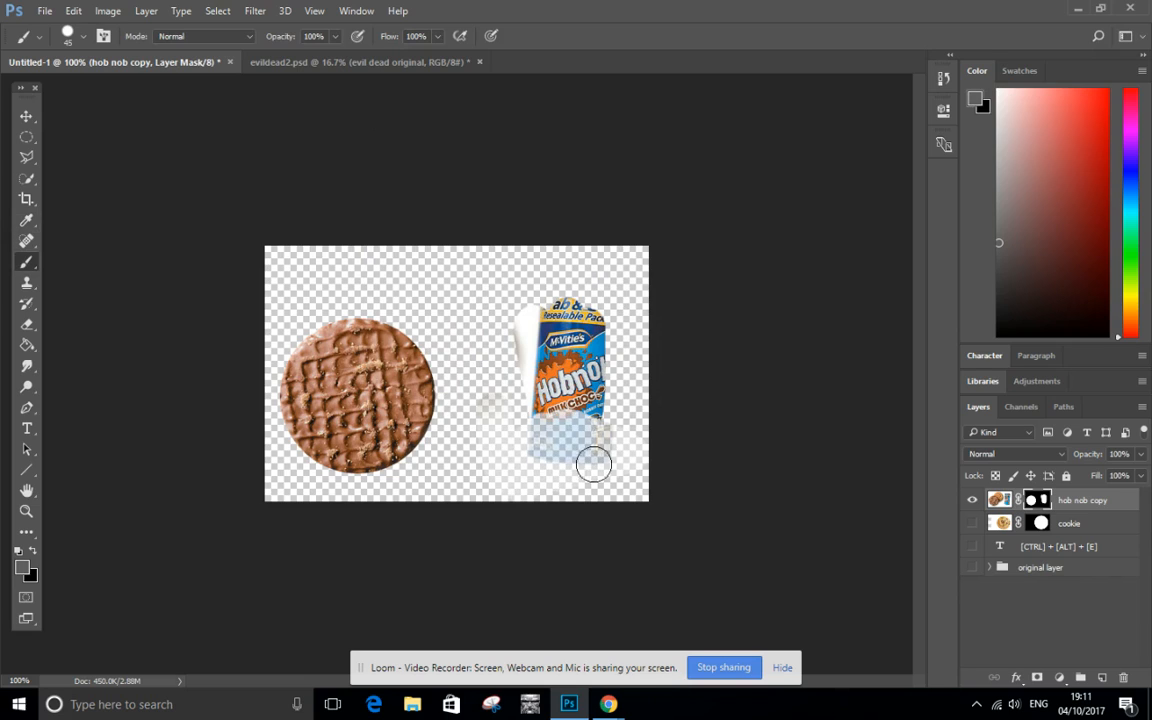
Paint black on the mask to hide the tube's lower part and white to reveal its upper end.
left_click(33, 552)
mouse_move(591, 424)
left_mouse_down()
mouse_move(553, 420)
mouse_move(524, 452)
mouse_move(607, 445)
mouse_move(543, 452)
mouse_move(548, 417)
mouse_move(525, 441)
left_mouse_up()
mouse_move(622, 391)
left_mouse_down()
mouse_move(527, 399)
mouse_move(566, 391)
mouse_move(546, 396)
mouse_move(598, 335)
mouse_move(612, 356)
mouse_move(582, 333)
mouse_move(539, 407)
mouse_move(550, 345)
left_mouse_up()
left_click(17, 552)
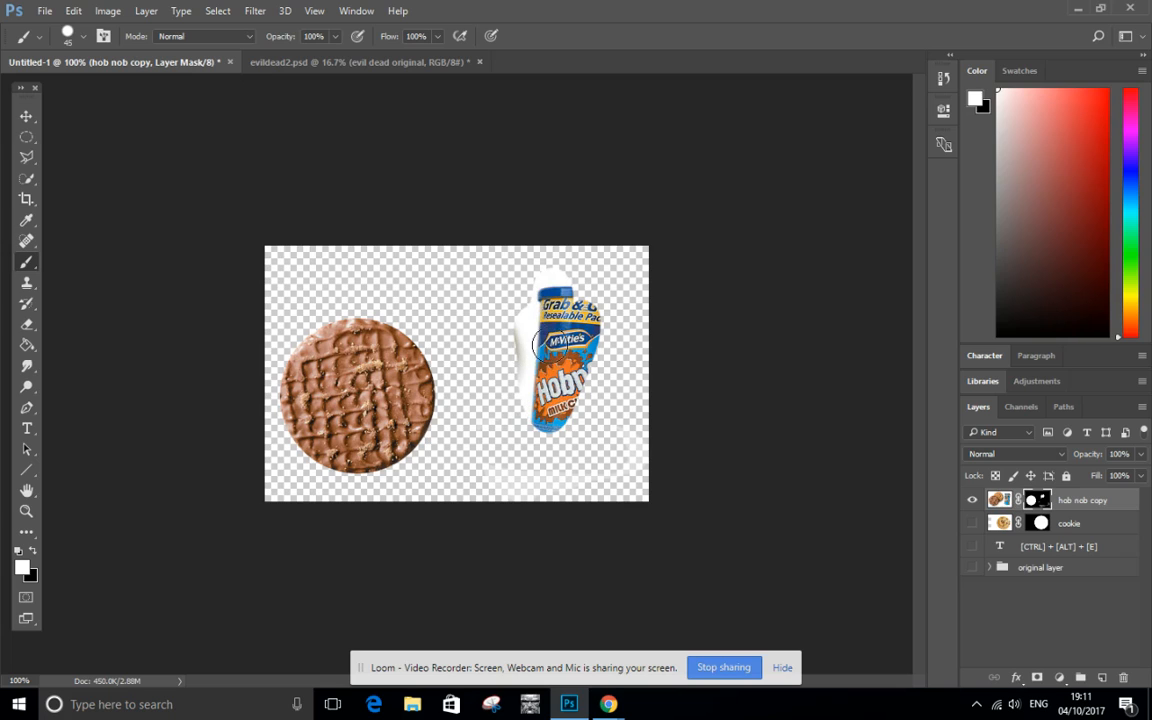
Paint black over the remaining tube and white areas on the mask, leaving only the chocolate biscuit visible.
left_click(32, 551)
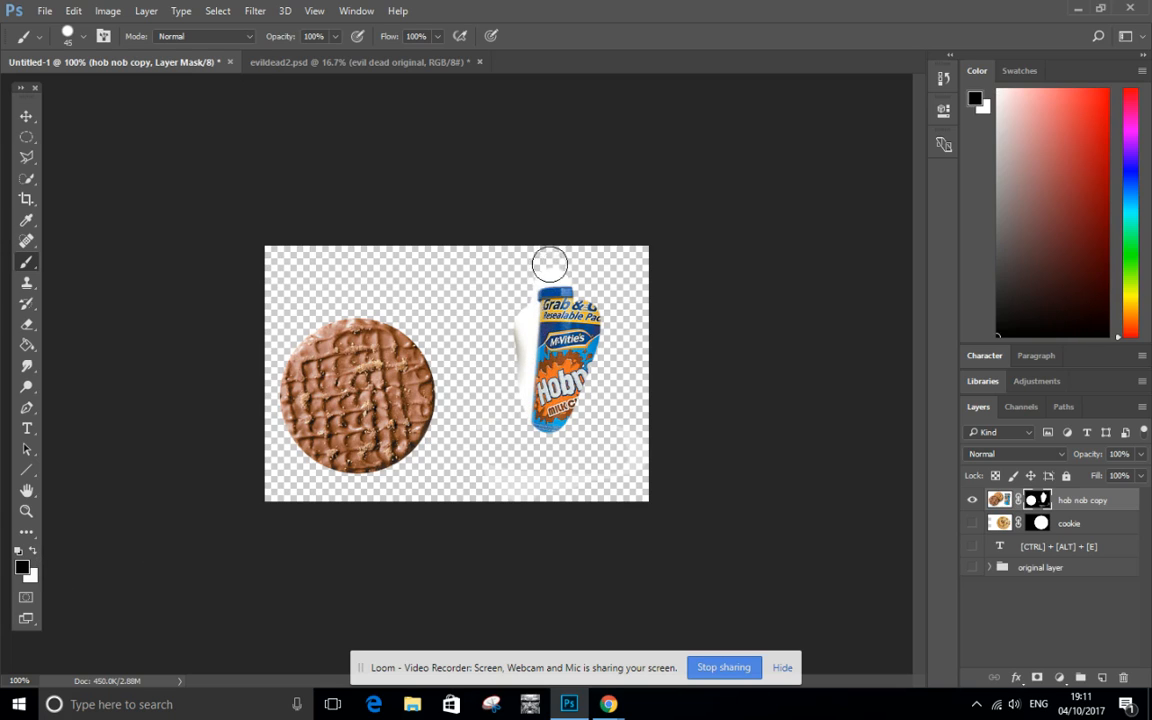
mouse_move(548, 260)
left_mouse_down()
mouse_move(523, 420)
mouse_move(514, 258)
mouse_move(577, 433)
mouse_move(558, 334)
mouse_move(585, 285)
mouse_move(581, 408)
mouse_move(580, 330)
mouse_move(535, 409)
left_mouse_up()
mouse_move(578, 443)
left_mouse_down()
mouse_move(518, 455)
mouse_move(599, 491)
mouse_move(474, 483)
mouse_move(595, 482)
mouse_move(701, 455)
mouse_move(605, 519)
mouse_move(605, 470)
mouse_move(575, 502)
left_mouse_up()
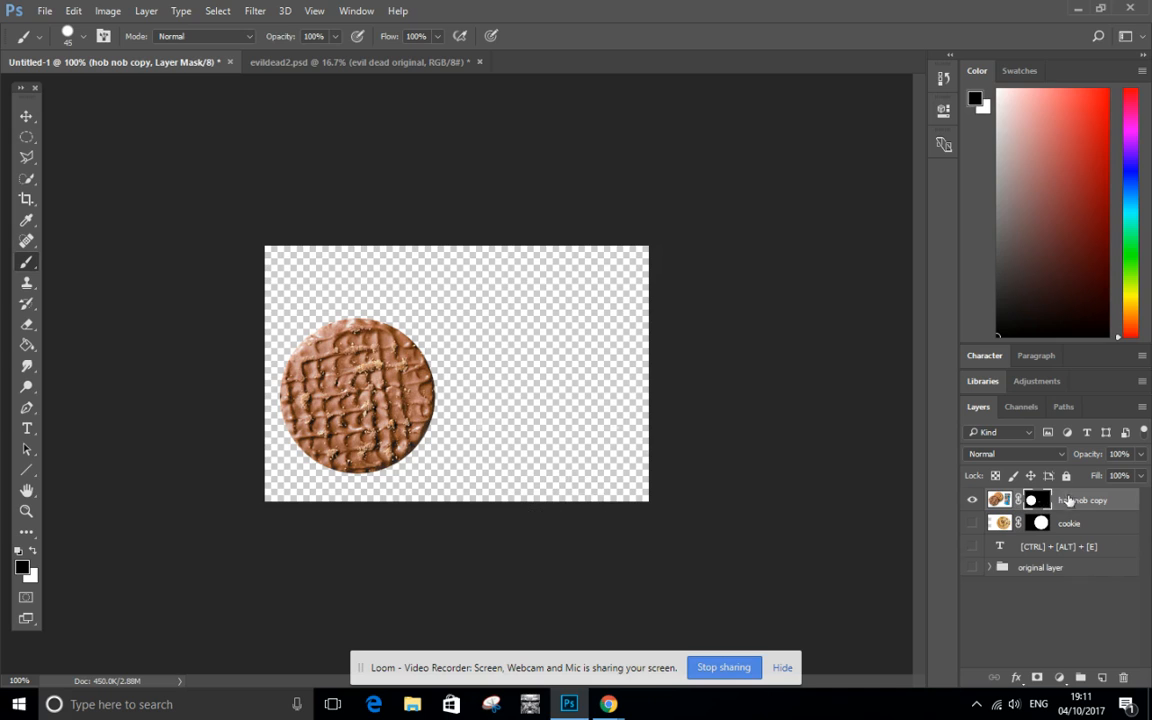
Delete the layer mask from the hob nob copy layer without applying it.
left_click_drag(1042, 505, 1123, 678)
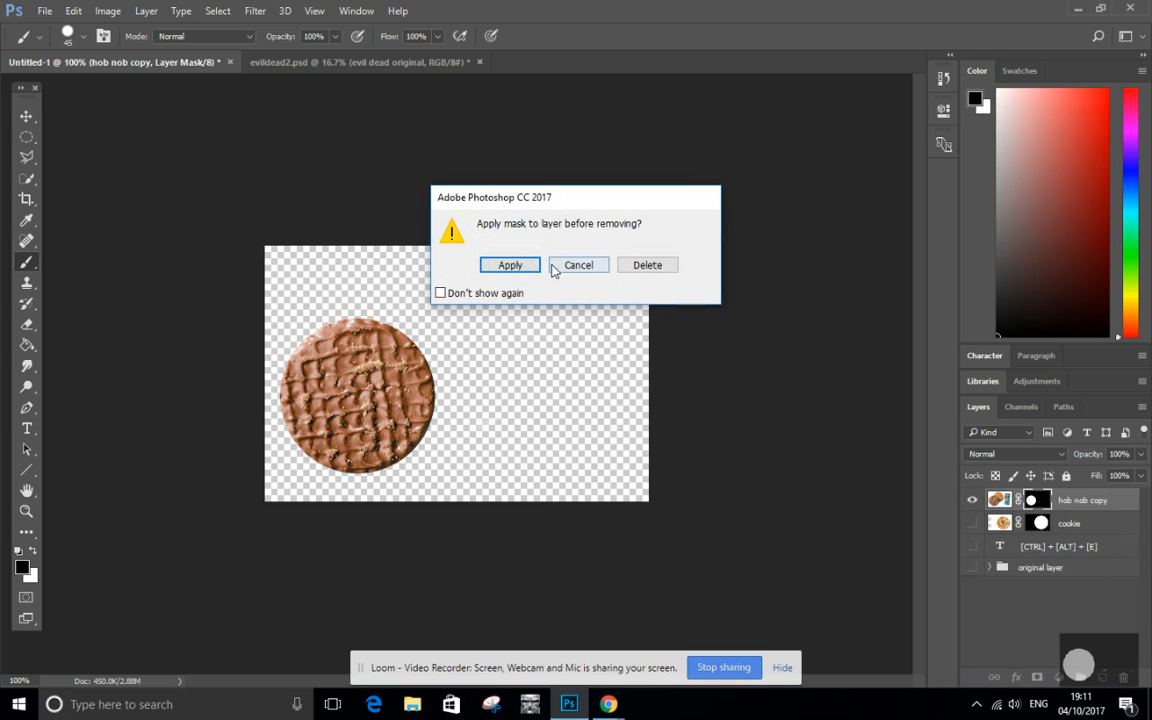
left_click(652, 264)
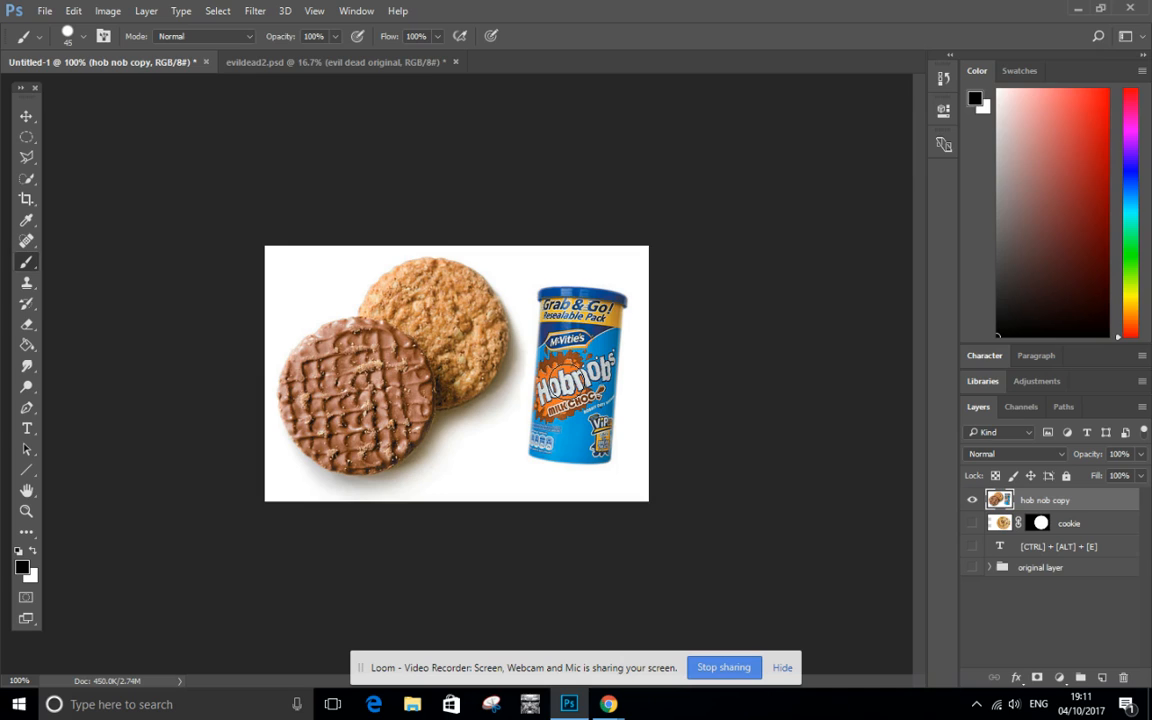